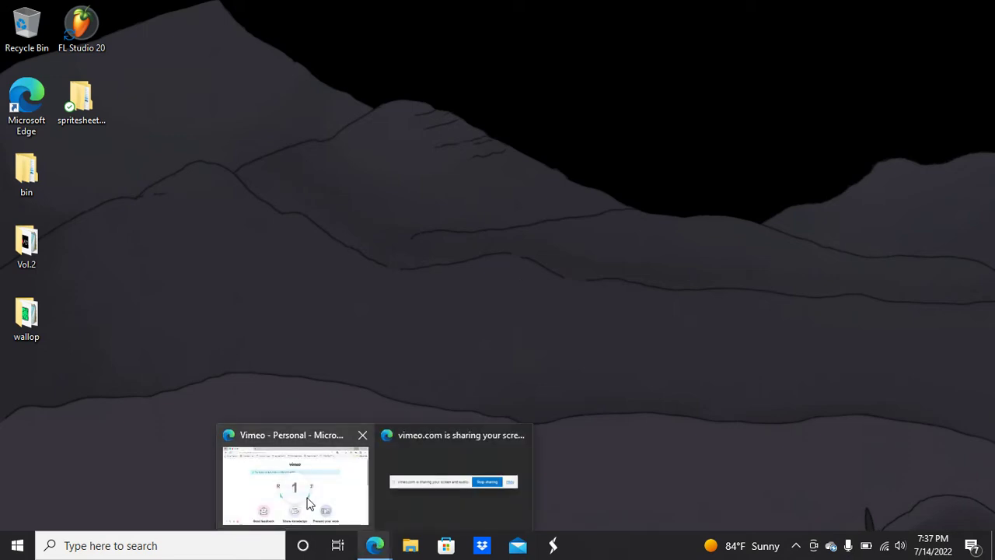
pyautogui.click(319, 507)
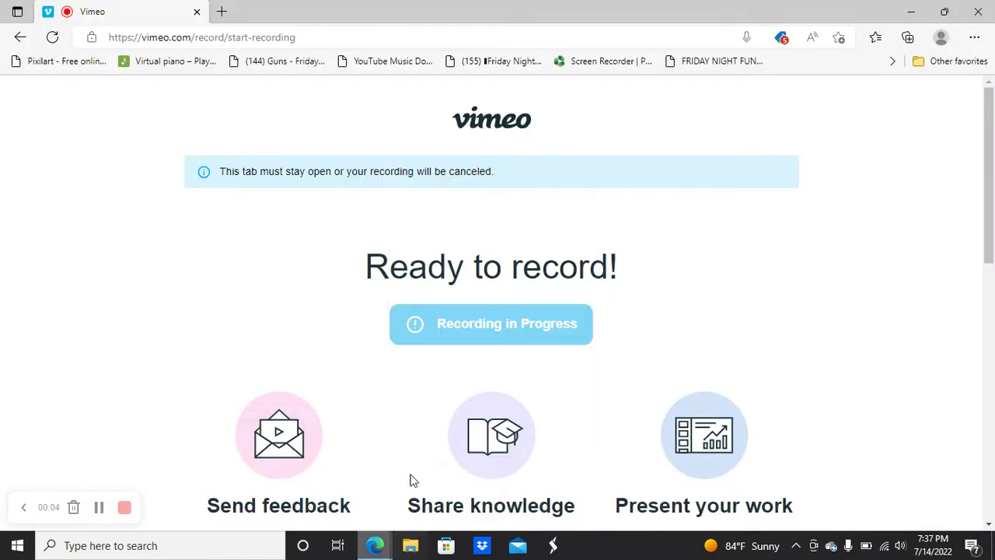
pyautogui.click(913, 11)
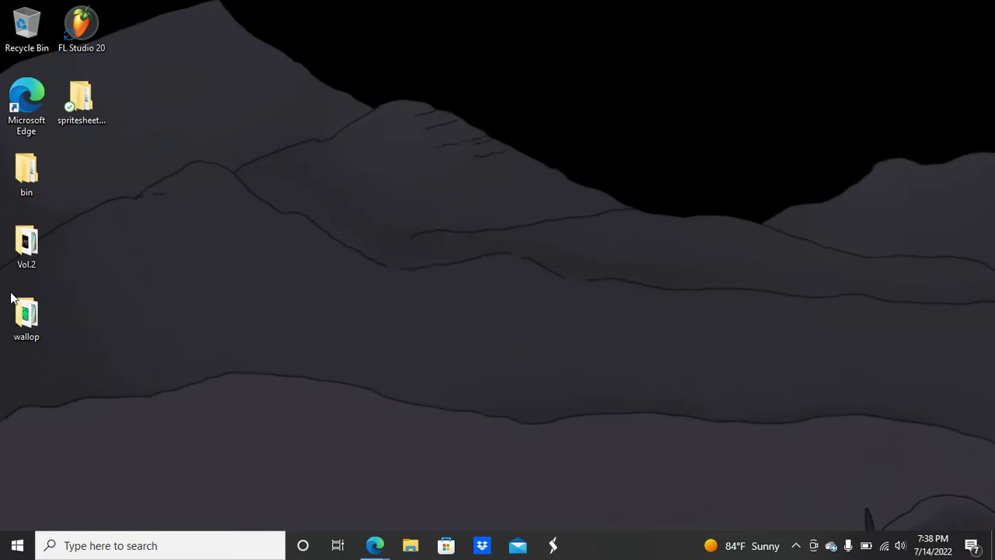
# Step: Open the desktop's bin folder, go down through its nested bin folders and open the mods folder
pyautogui.doubleClick(25, 185)
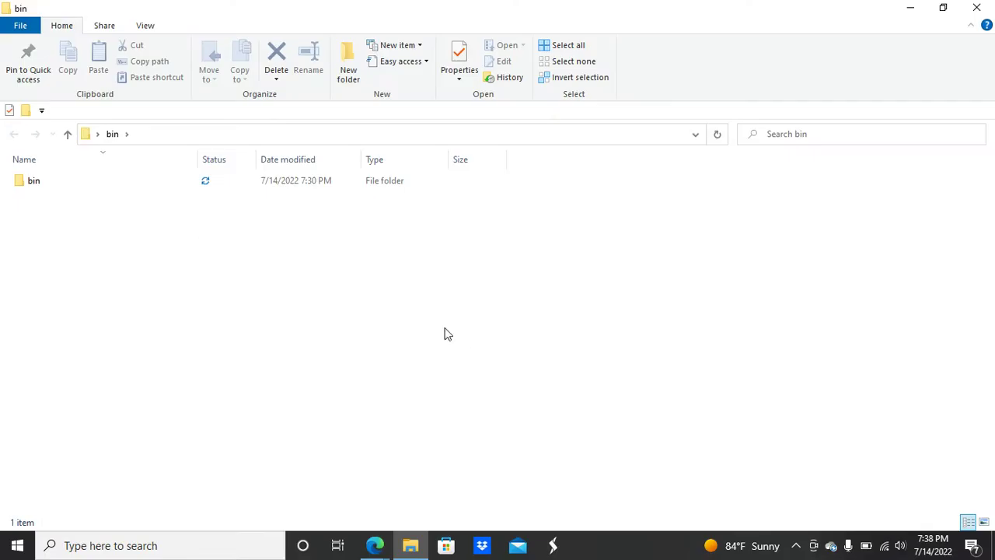
pyautogui.click(65, 189)
pyautogui.doubleClick(66, 189)
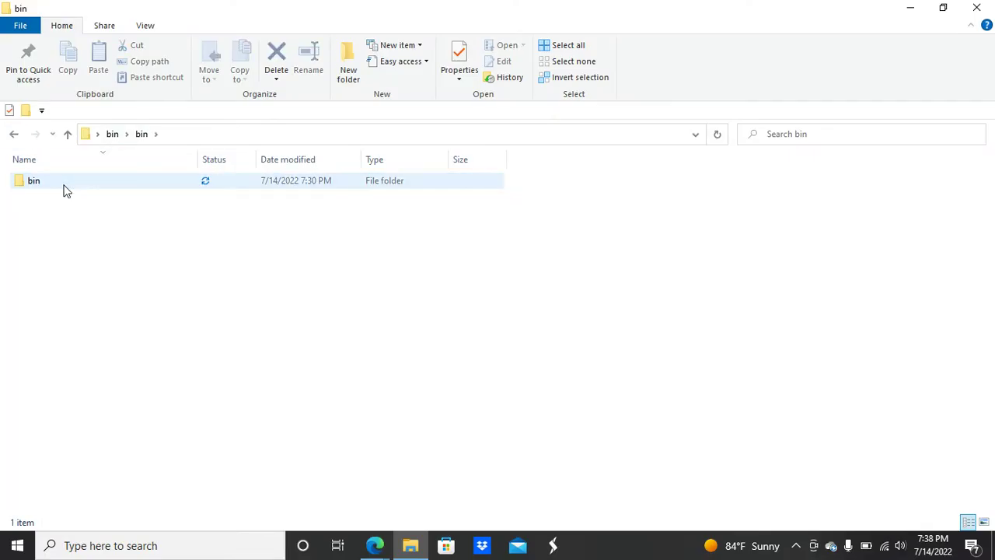
pyautogui.click(66, 189)
pyautogui.doubleClick(66, 189)
pyautogui.click(65, 189)
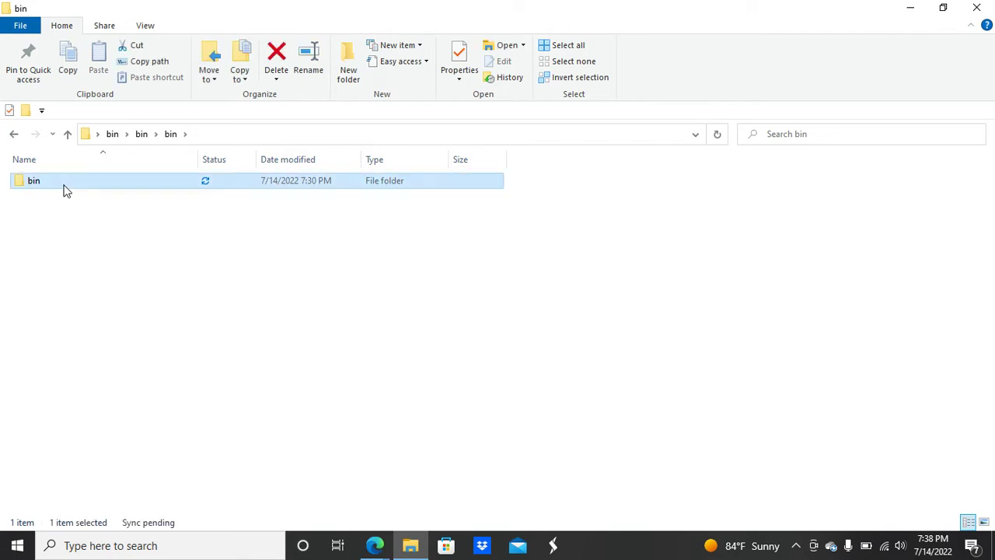
pyautogui.doubleClick(65, 189)
pyautogui.click(66, 189)
pyautogui.doubleClick(66, 189)
pyautogui.click(66, 189)
pyautogui.doubleClick(66, 188)
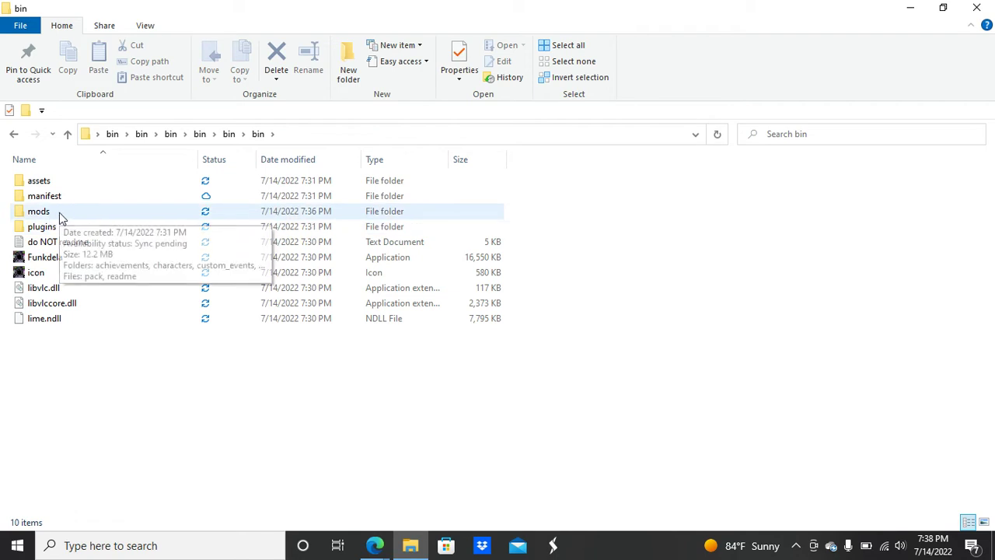
pyautogui.click(60, 217)
pyautogui.doubleClick(61, 216)
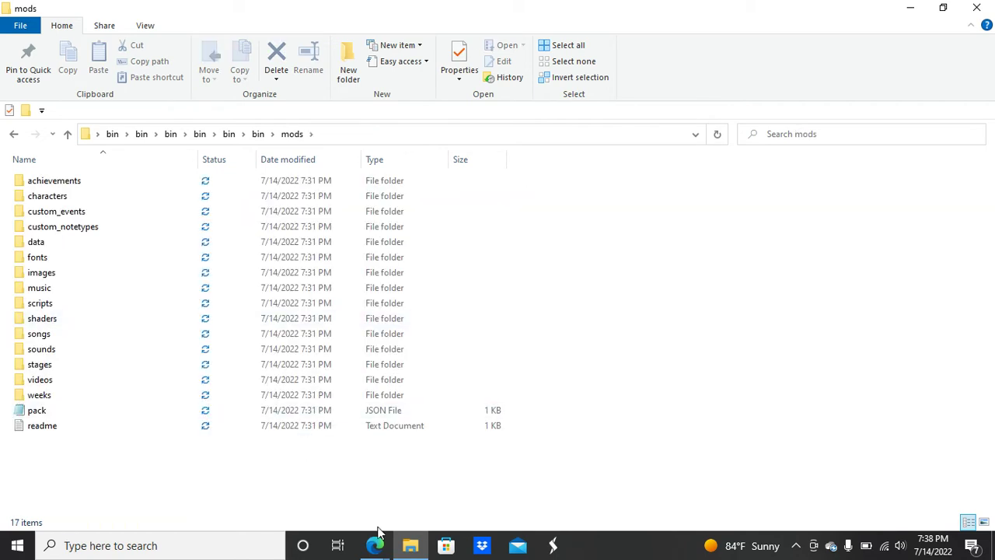
# Step: Move the Vol.2 and wallop folders from the desktop into the mods folder
pyautogui.click(943, 8)
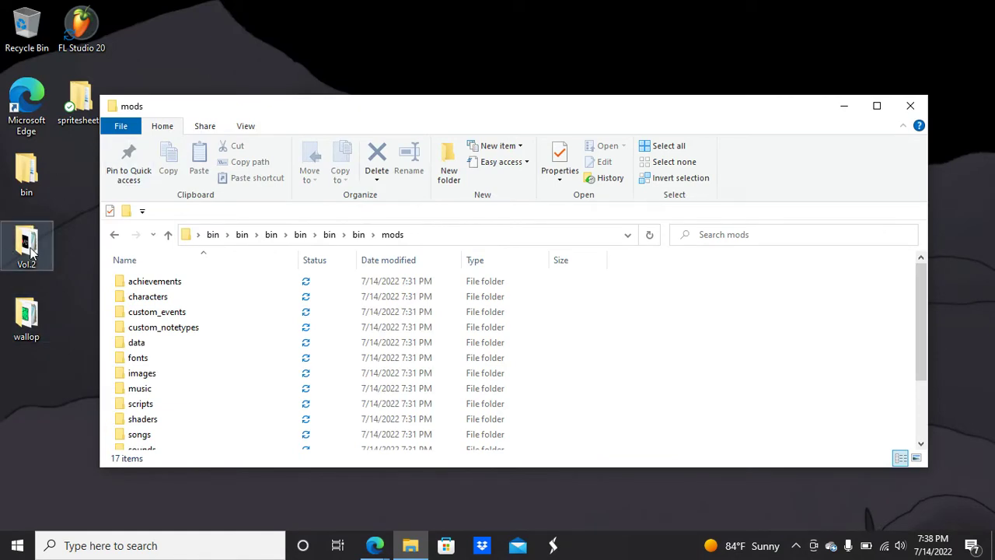
pyautogui.moveTo(29, 249); pyautogui.dragTo(704, 346)
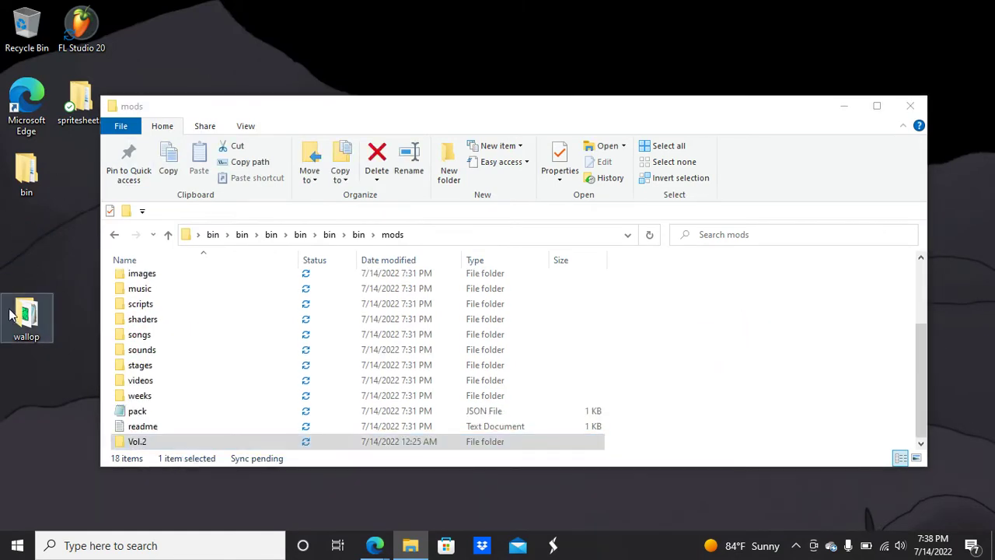
pyautogui.moveTo(11, 314); pyautogui.dragTo(762, 381)
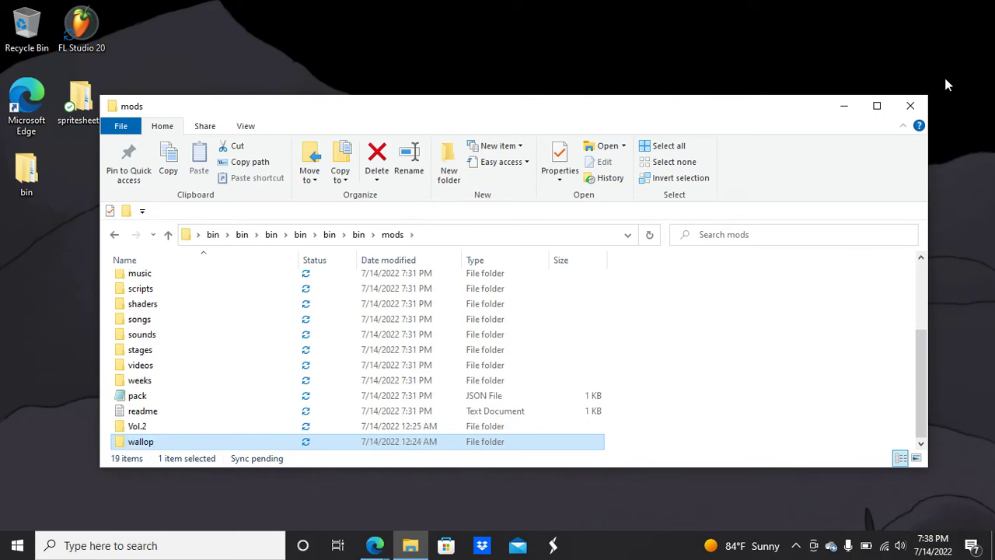
pyautogui.click(879, 107)
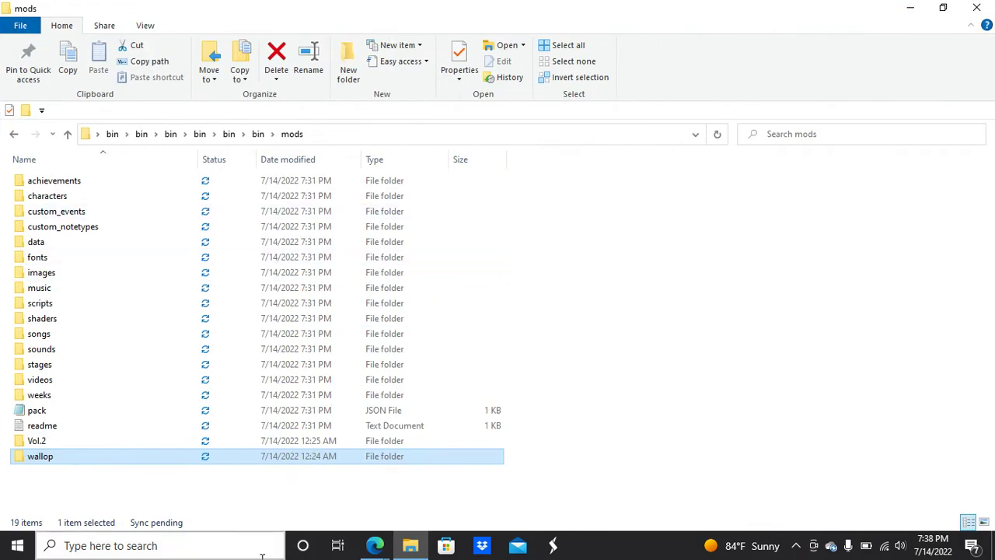
# Step: Go back to the parent bin folder, launch the Funkdela application and maximize the game window
pyautogui.click(263, 134)
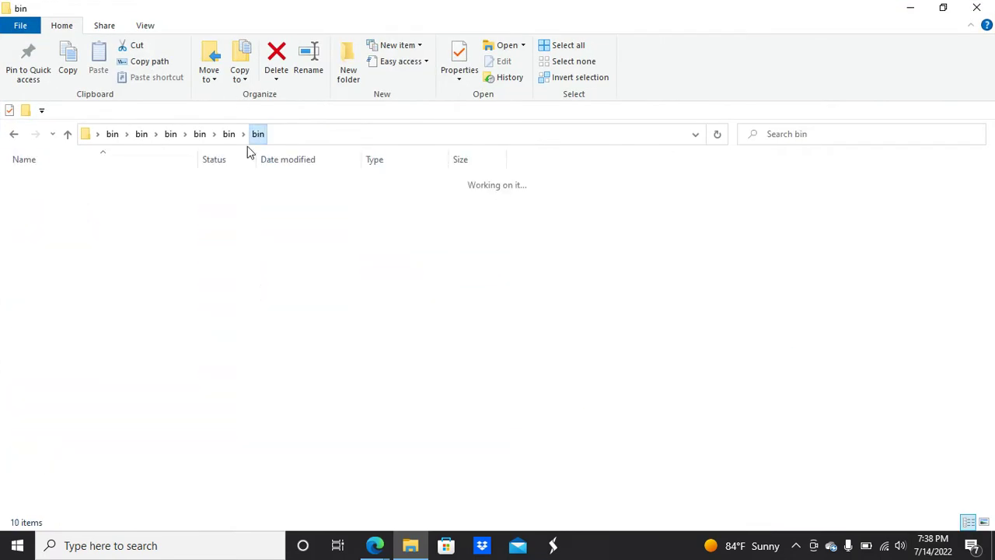
pyautogui.click(72, 265)
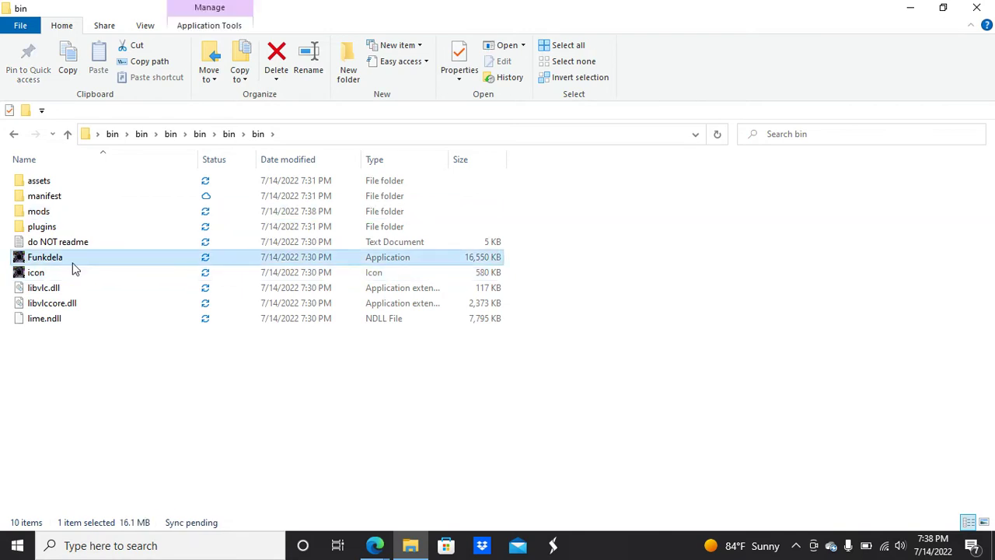
pyautogui.doubleClick(73, 267)
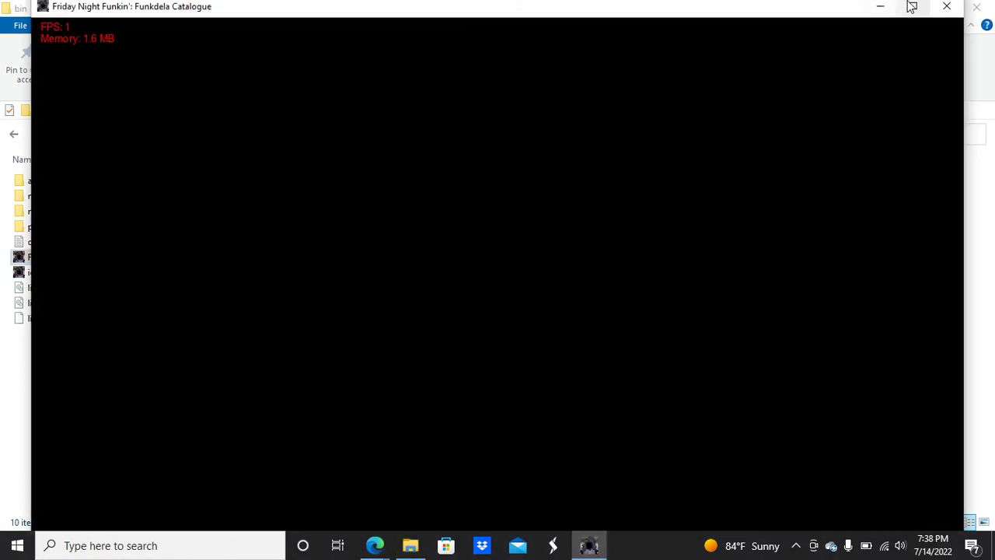
pyautogui.click(912, 7)
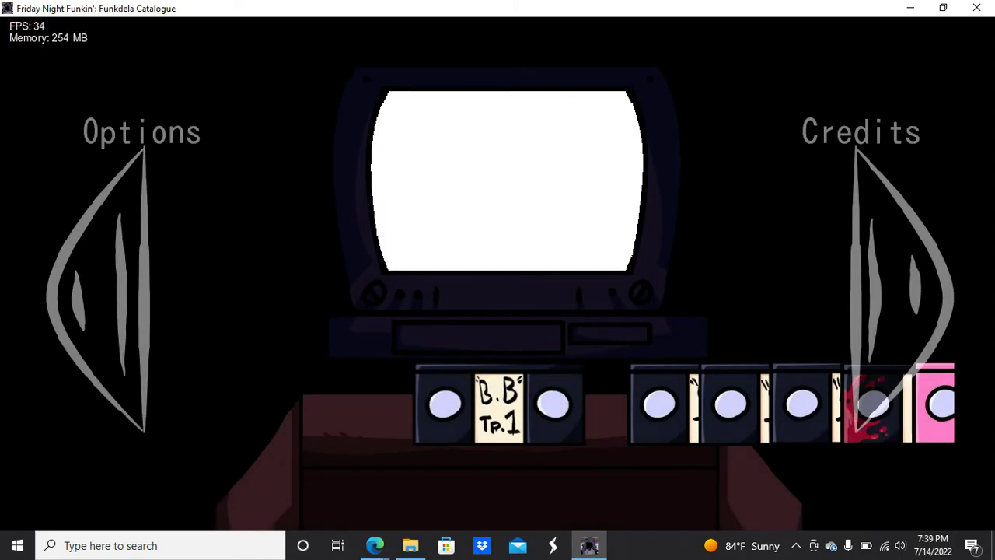
# Step: Adjust the game volume, open the game's editors menu and highlight Week Editor
pyautogui.press('-')
pyautogui.press('7')
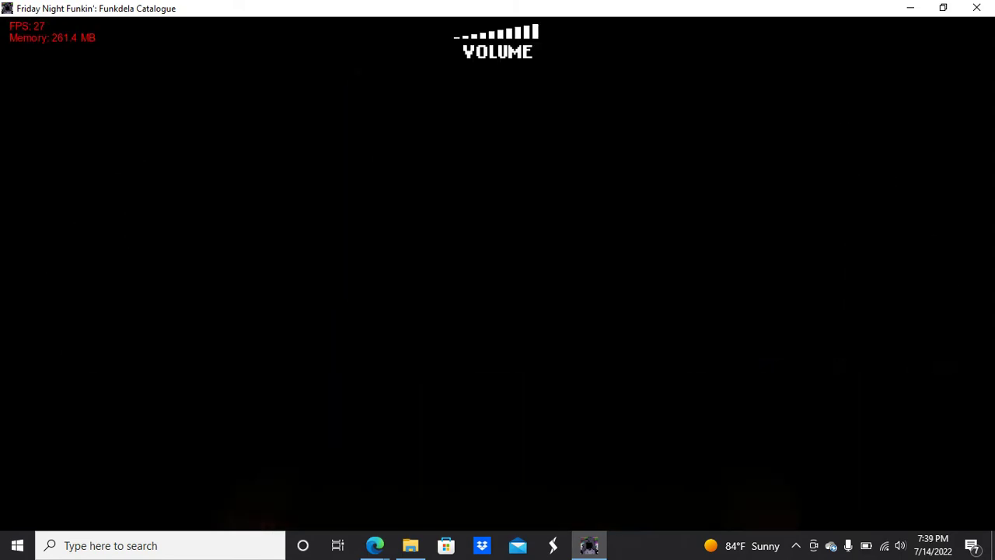
pyautogui.press('Up')
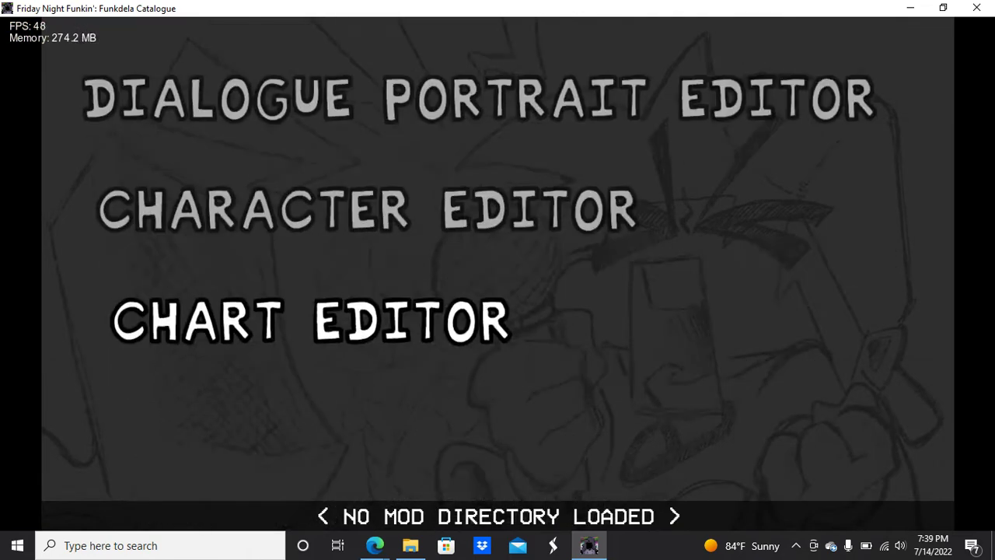
pyautogui.press('Down')
# Step: Cycle the loaded mod directory through the available mods, including Vol.2, and return to the main menu
pyautogui.press('Right')
pyautogui.press('Right')
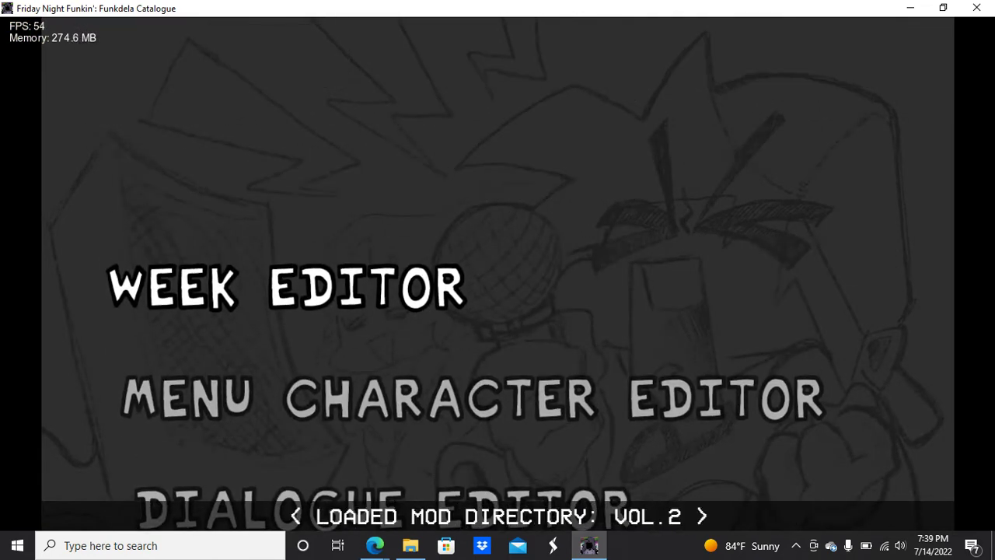
pyautogui.press('Right')
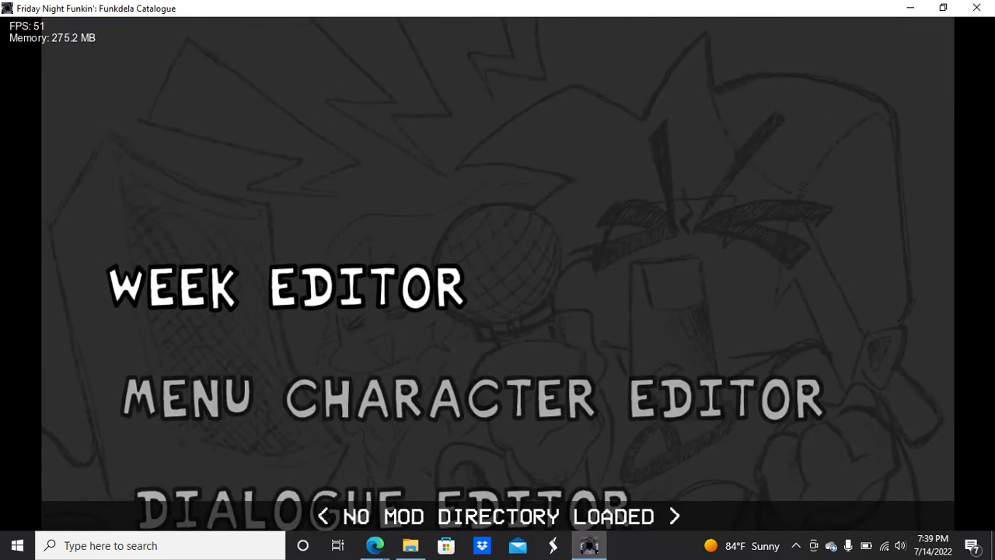
pyautogui.press('Right')
pyautogui.press('Right')
pyautogui.press('Right')
pyautogui.press('Right')
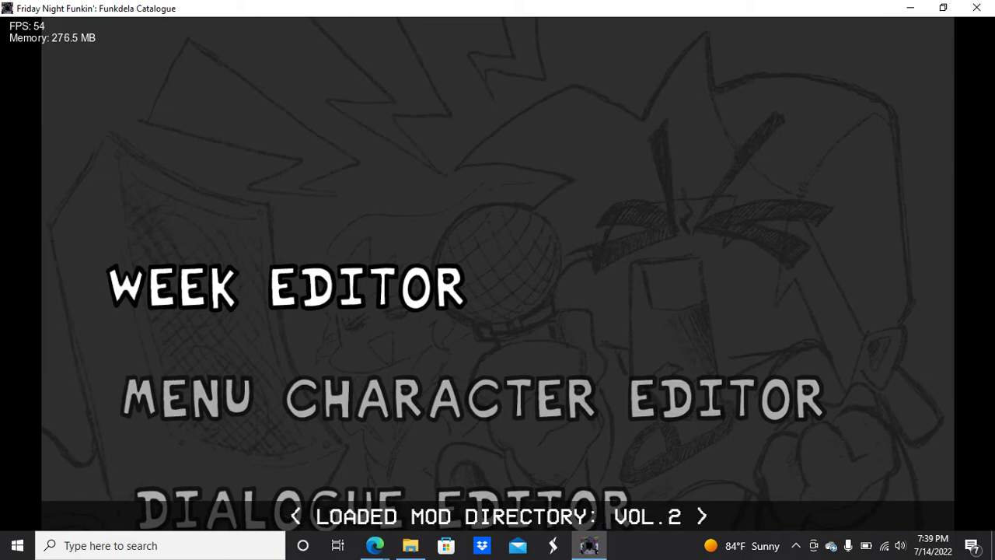
pyautogui.press('Right')
pyautogui.press('Right')
pyautogui.press('Return')
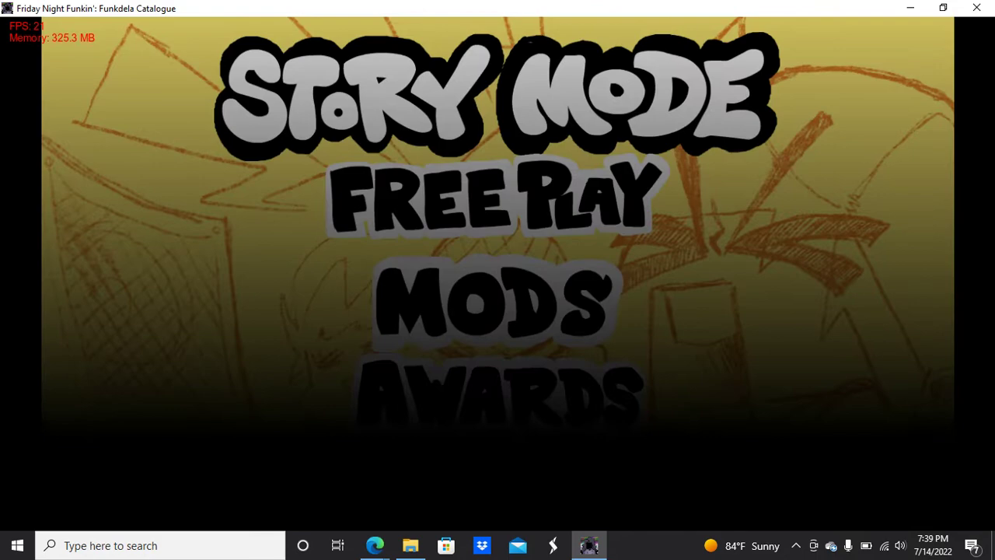
# Step: Look through the Story Mode weeks, including Bythorne Paranormal Society, with the difficulty switched to Hard
pyautogui.press('Down')
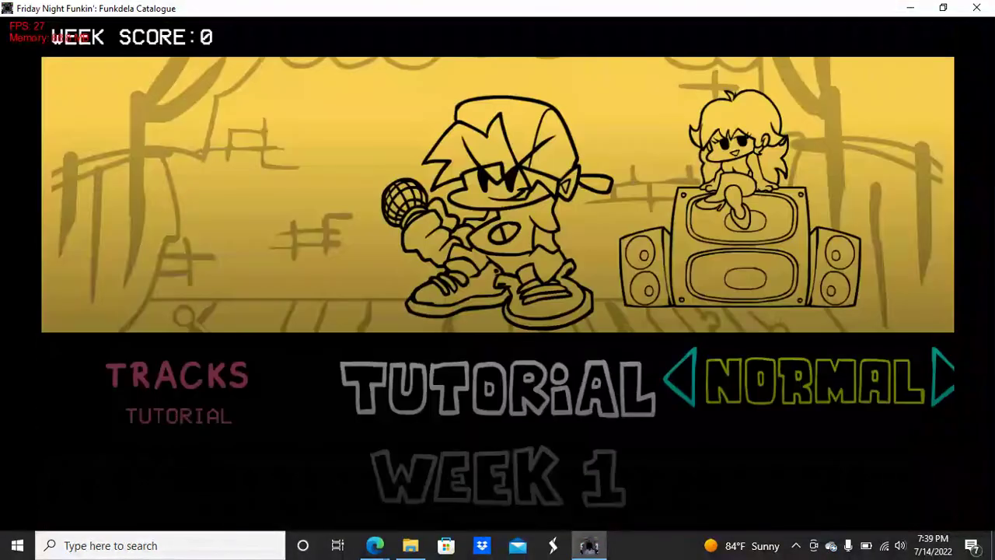
pyautogui.press('Up')
pyautogui.press('Up')
pyautogui.press('Down')
pyautogui.press('Up')
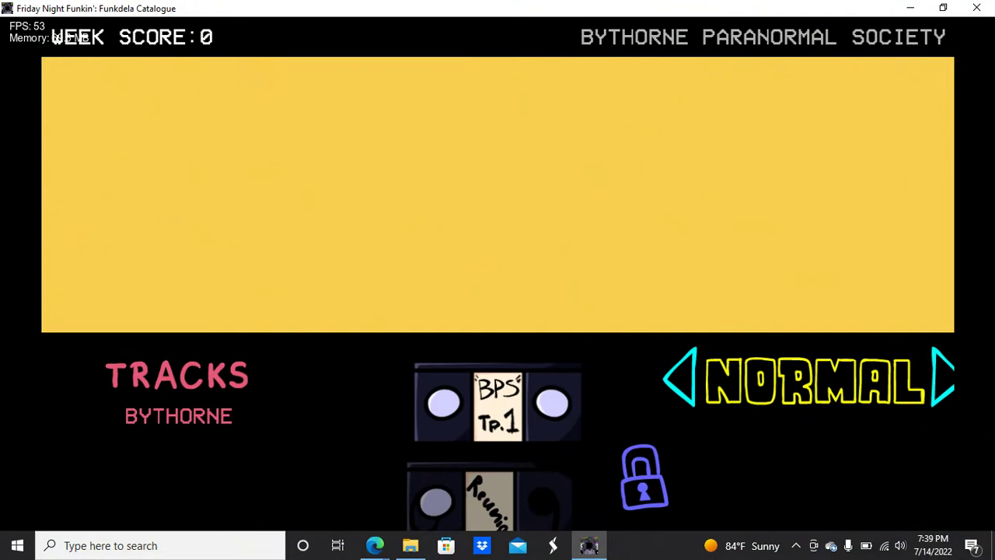
pyautogui.press('Down')
pyautogui.press('Up')
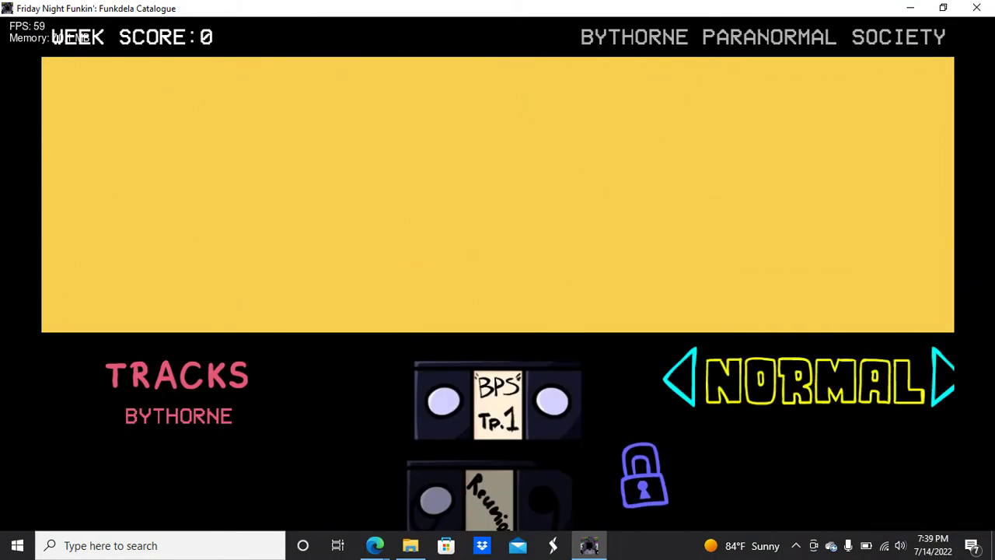
pyautogui.press('Right')
pyautogui.press('Down')
pyautogui.press('Up')
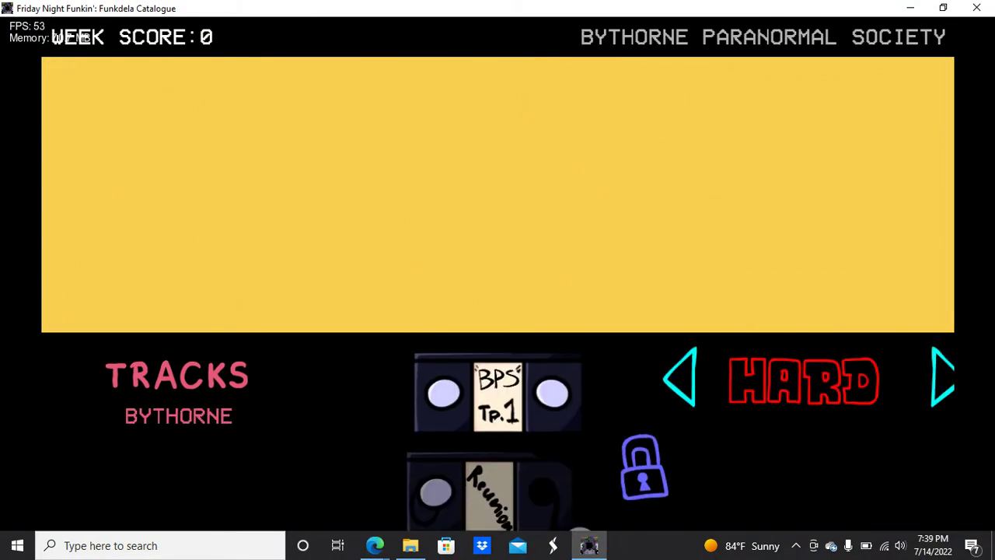
pyautogui.press('Return')
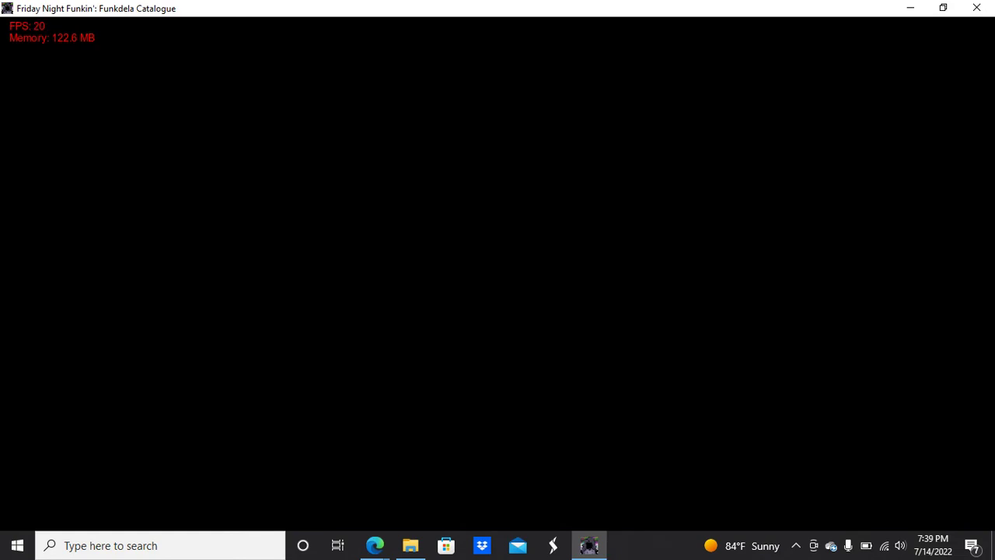
# Step: Open Freeplay and examine the Bythorne and Wallop song entries at the end of the list
pyautogui.press('Down')
pyautogui.press('Return')
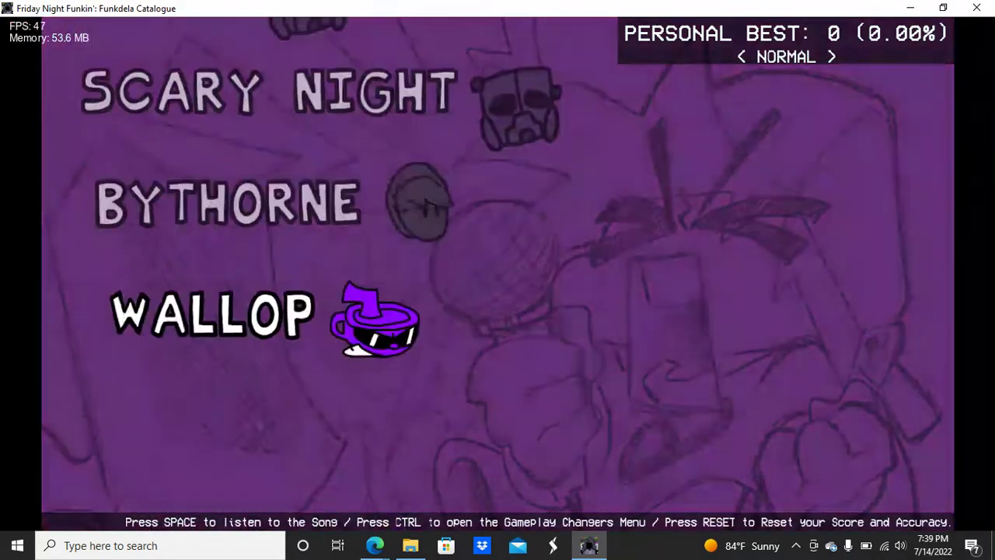
pyautogui.press('Up')
pyautogui.press('Down')
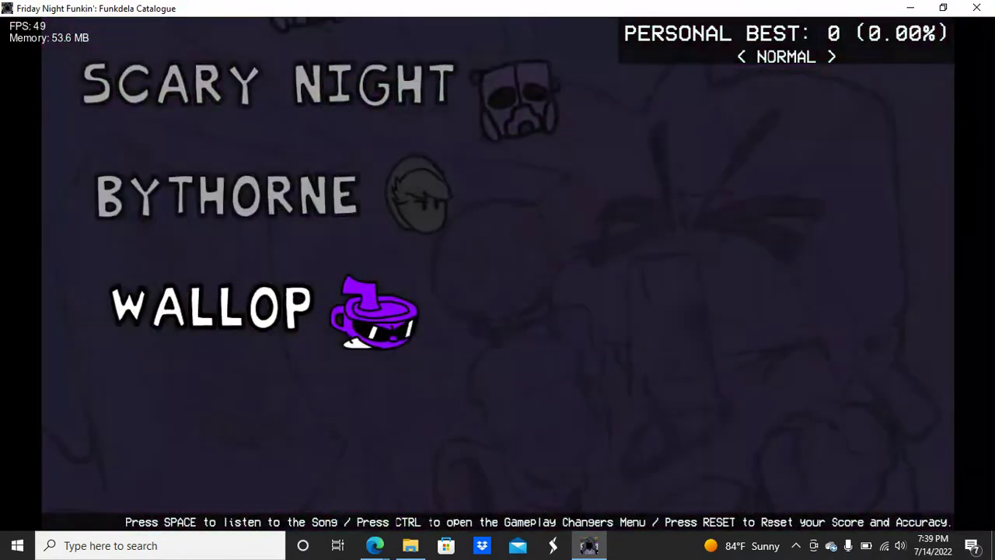
pyautogui.press('Up')
pyautogui.press('Down')
pyautogui.press('Up')
pyautogui.press('Down')
pyautogui.press('Up')
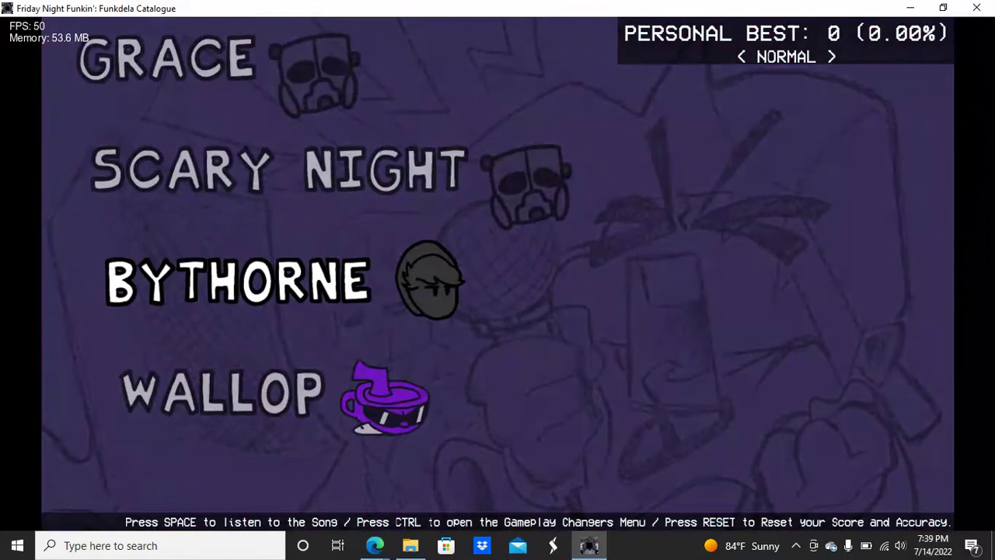
pyautogui.press('Down')
pyautogui.press('Up')
pyautogui.press('Down')
pyautogui.press('Up')
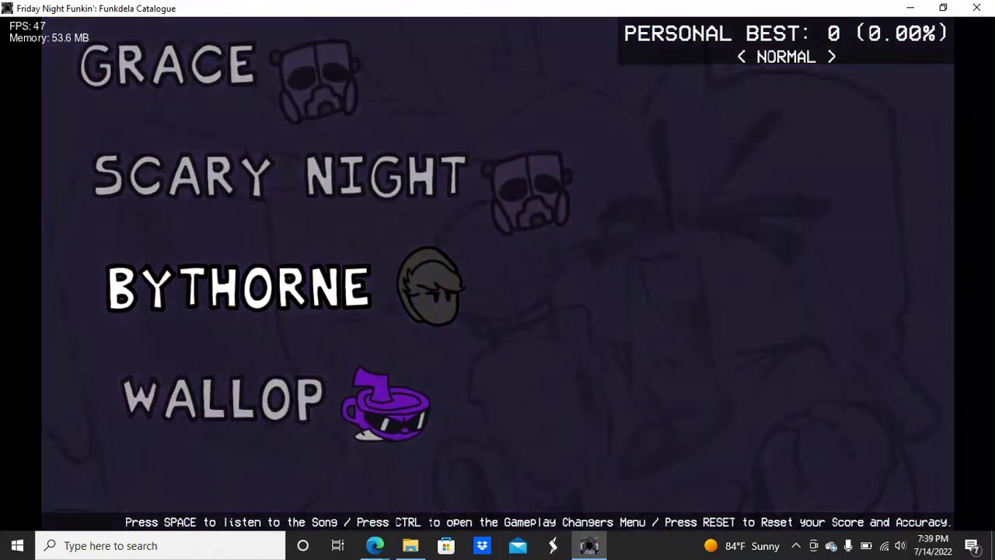
pyautogui.press('Down')
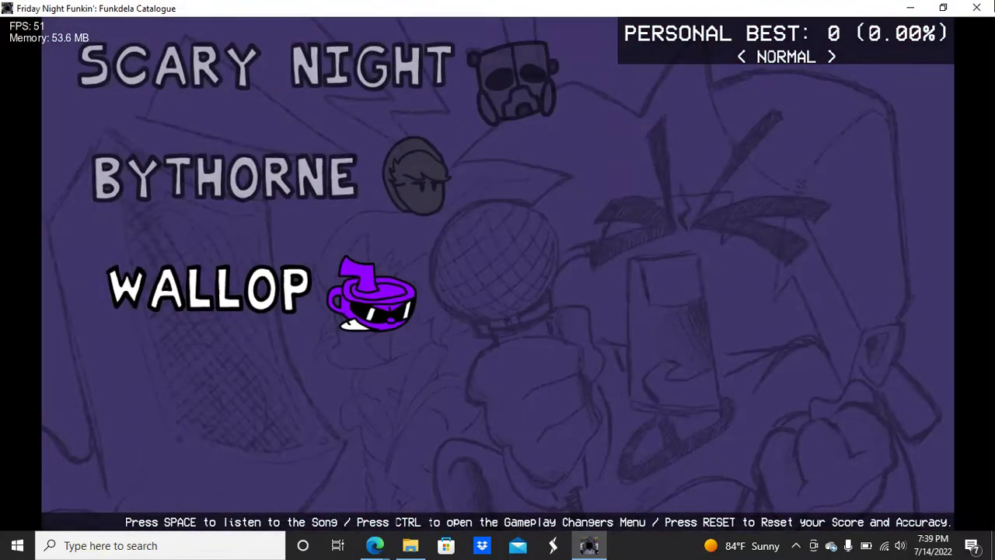
# Step: Close the game and reopen the mods folder to view the Vol.2 and wallop folders
pyautogui.hotkey('alt', 'F4')
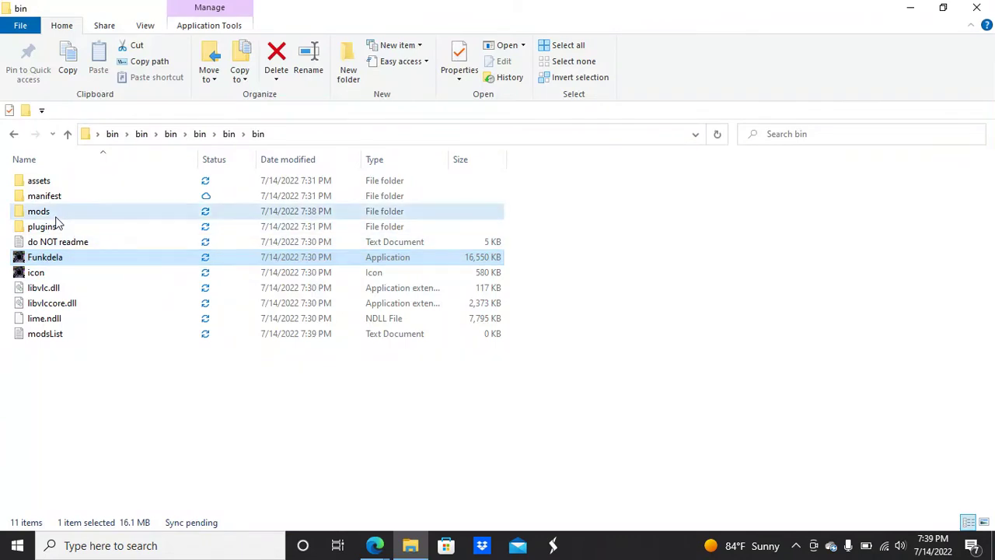
pyautogui.doubleClick(54, 214)
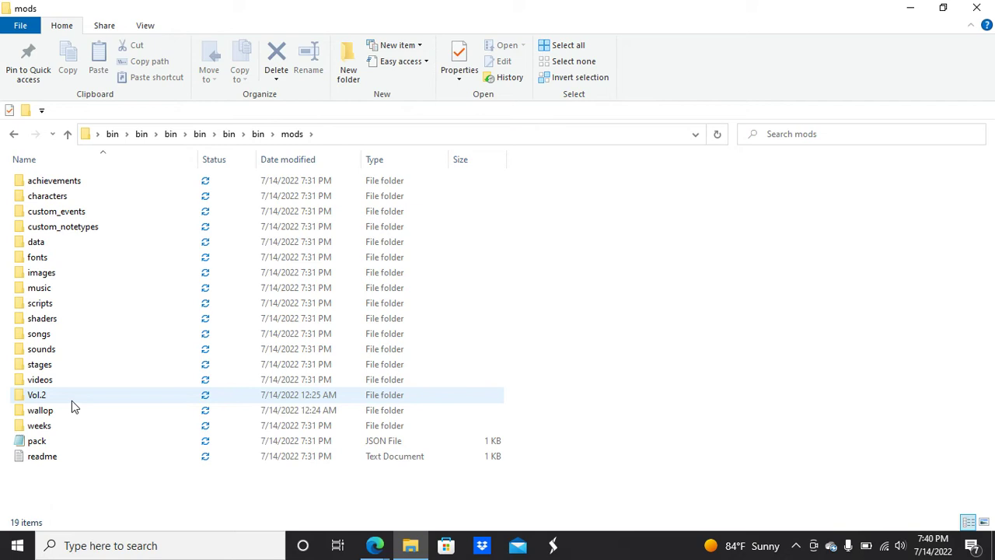
pyautogui.rightClick(62, 400)
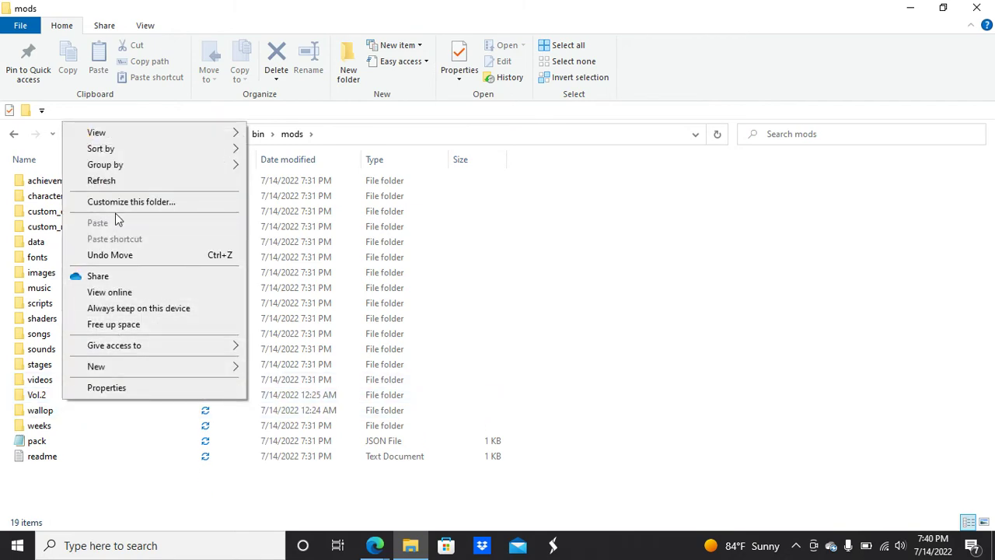
pyautogui.click(592, 438)
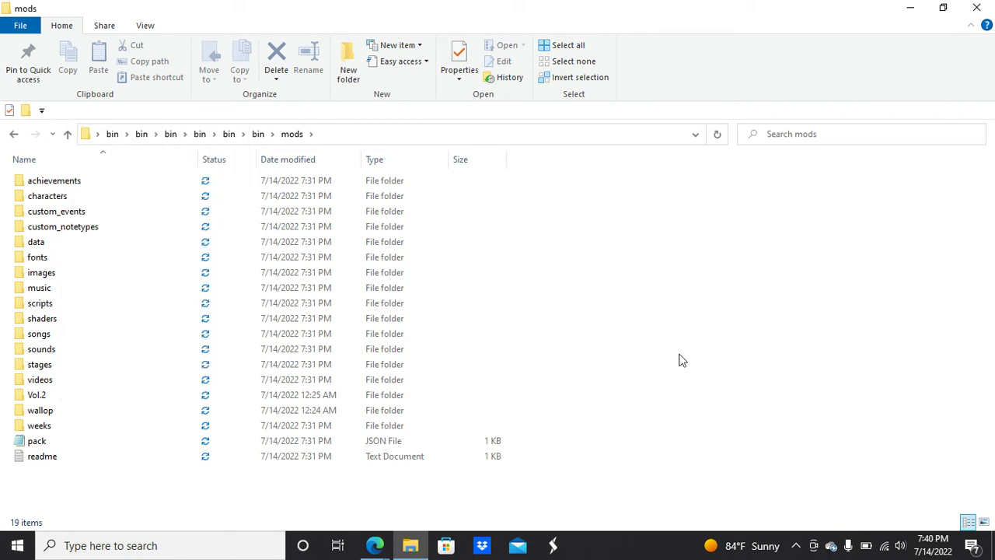
# Step: Move the Vol.2 folder out of the mods folder onto the desktop and minimize the mods window
pyautogui.click(950, 7)
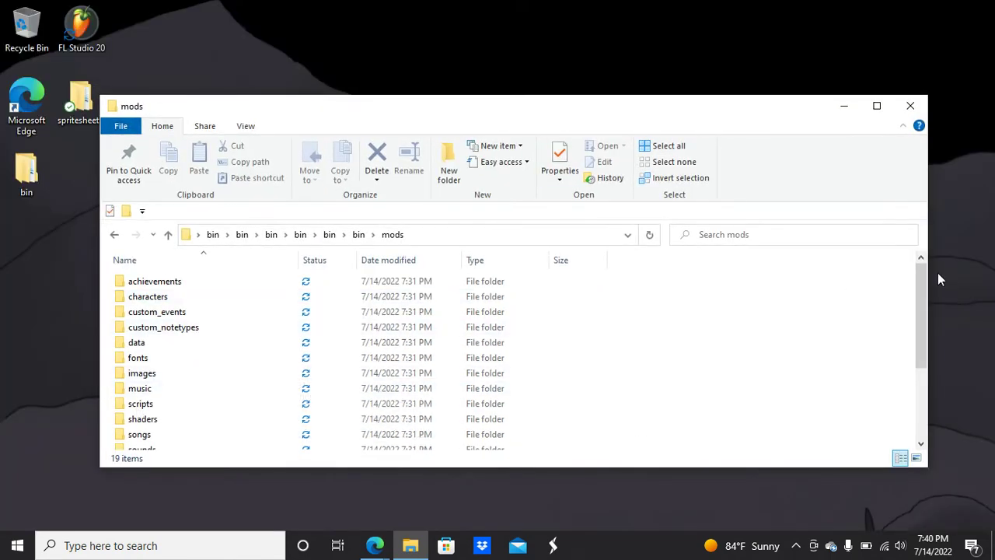
pyautogui.moveTo(923, 295); pyautogui.dragTo(924, 364)
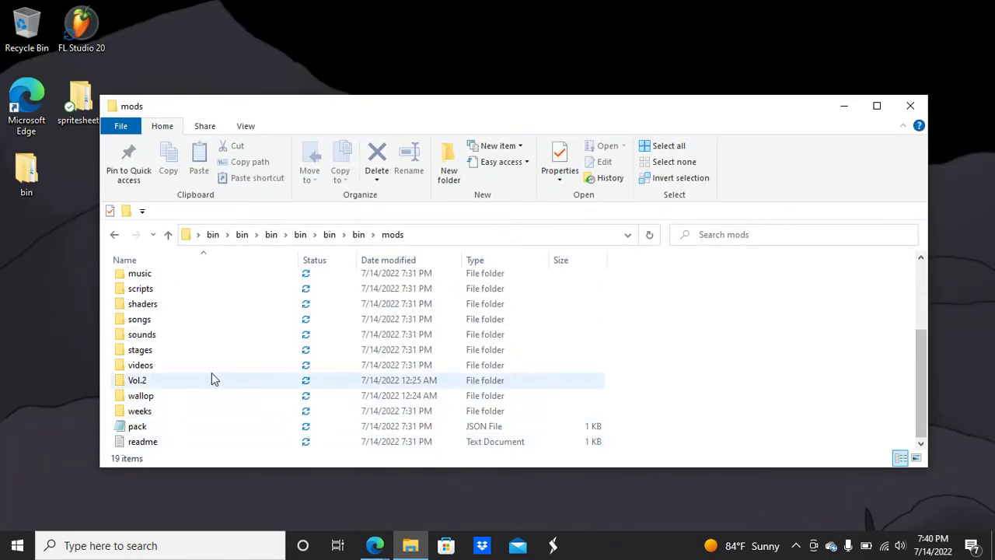
pyautogui.moveTo(171, 392); pyautogui.dragTo(38, 279)
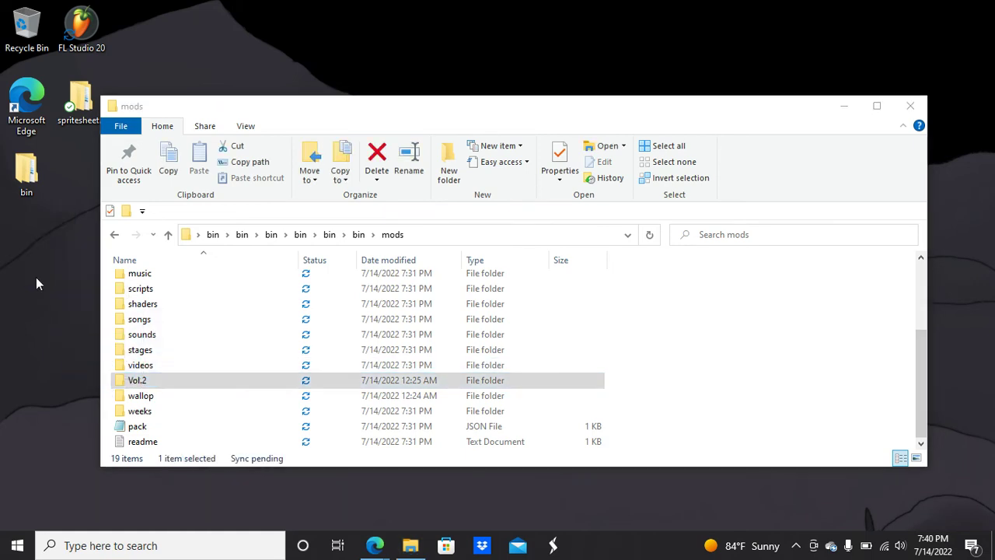
pyautogui.click(877, 105)
pyautogui.click(910, 8)
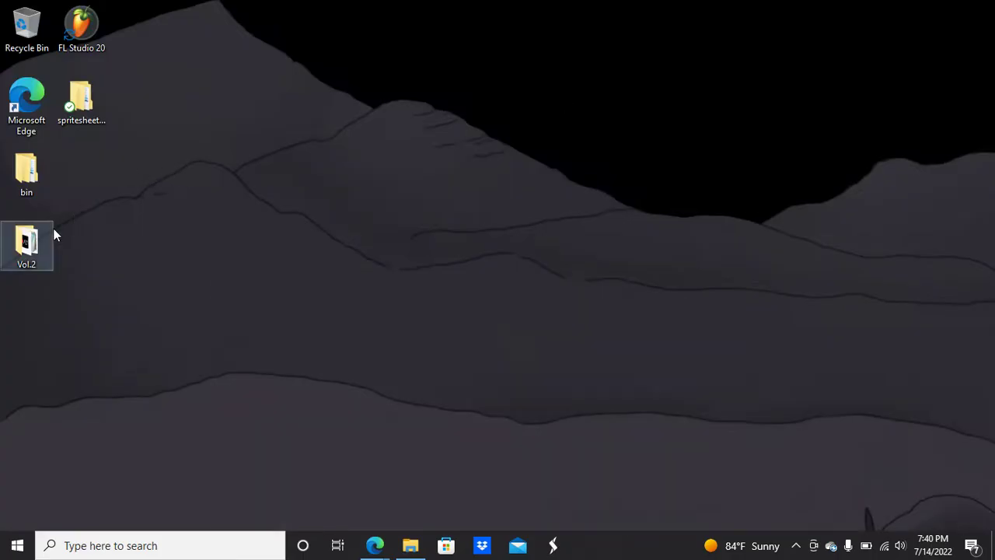
# Step: Compress the Vol.2 folder on the desktop into a zipped folder
pyautogui.rightClick(34, 241)
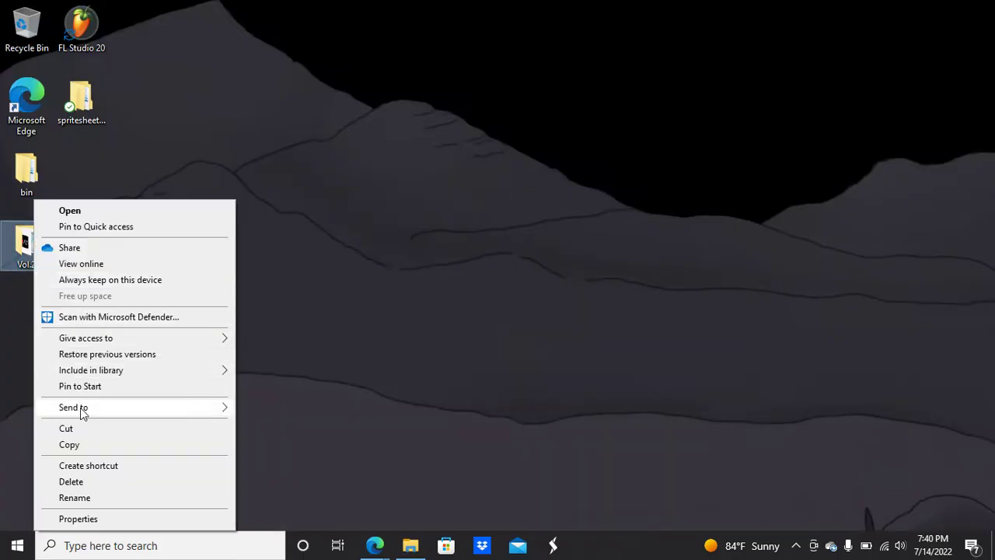
pyautogui.moveTo(80, 407)
pyautogui.click(357, 426)
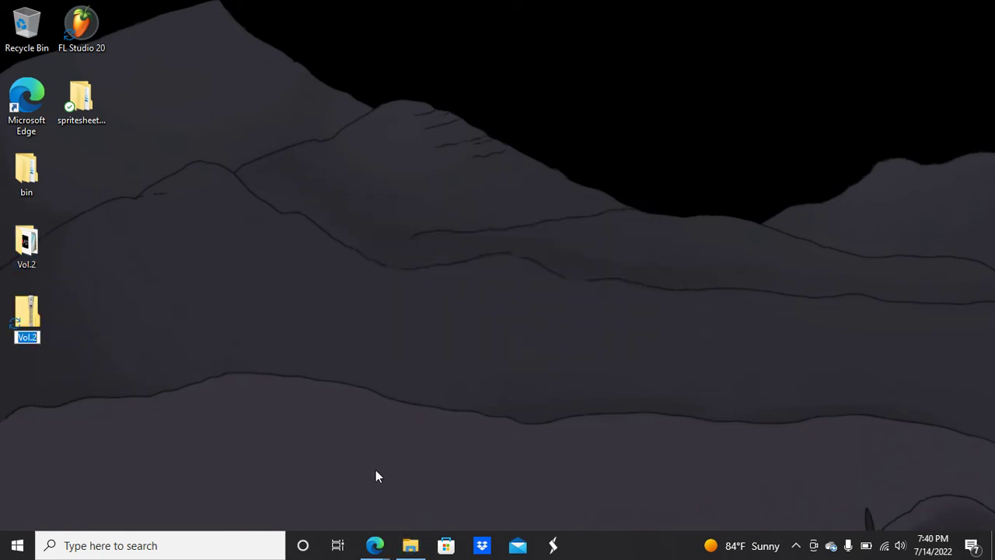
# Step: Move the zipped Vol.2 file from the desktop into the mods folder and delete it there
pyautogui.click(410, 545)
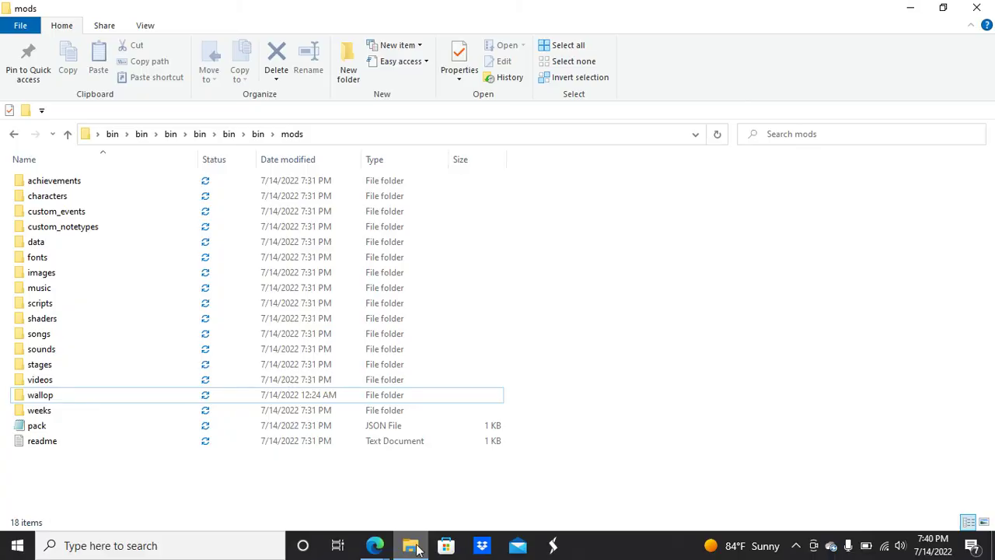
pyautogui.click(943, 7)
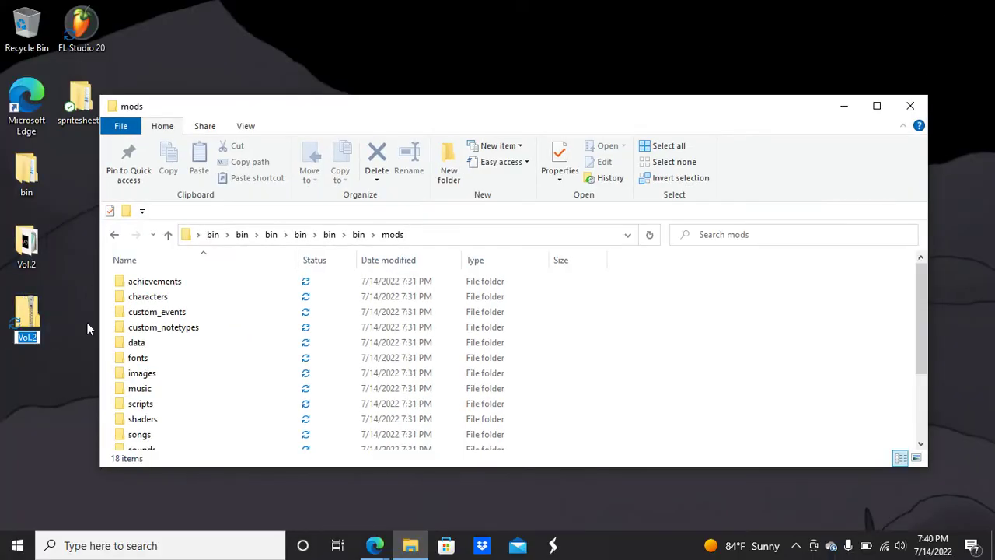
pyautogui.click(17, 545)
pyautogui.press('super')
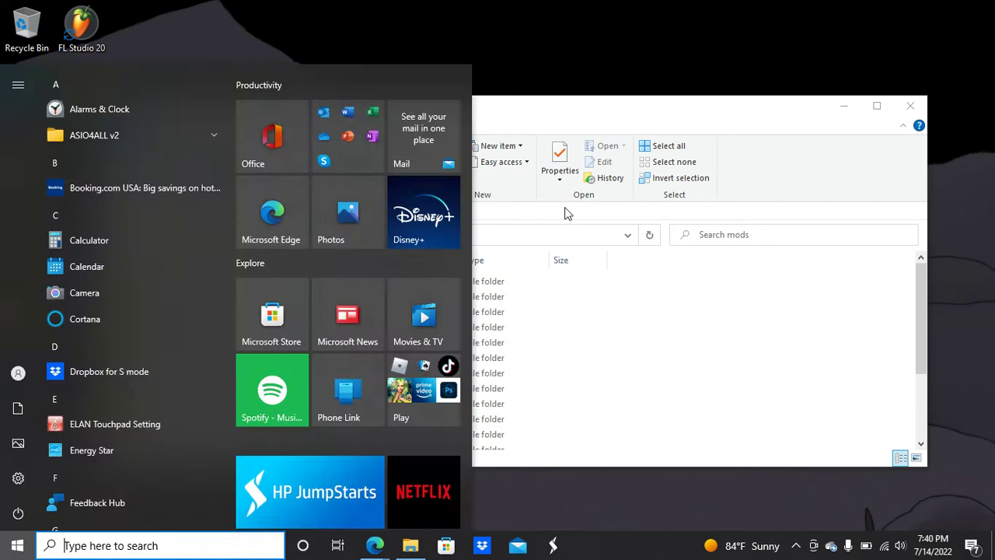
pyautogui.click(800, 6)
pyautogui.moveTo(41, 314); pyautogui.dragTo(731, 393)
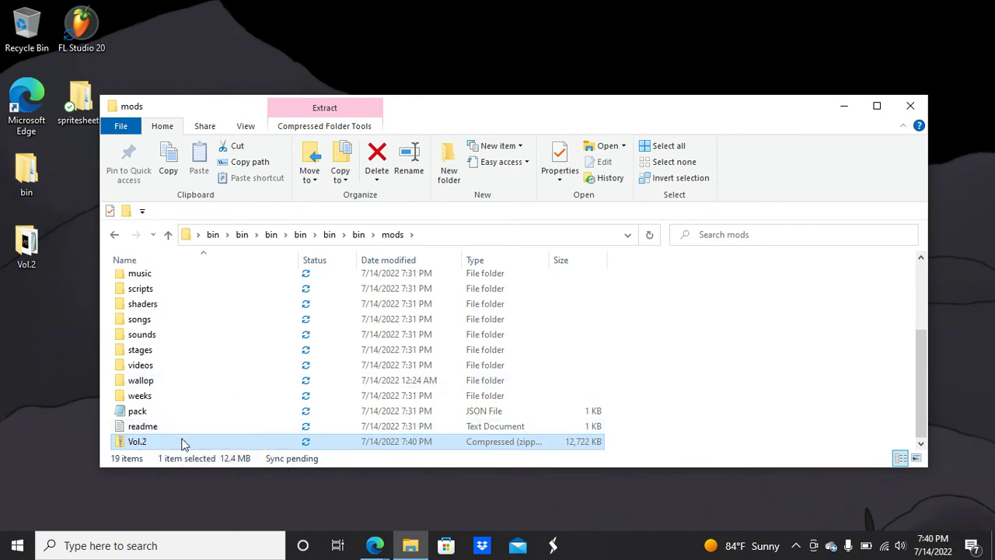
pyautogui.click(152, 445)
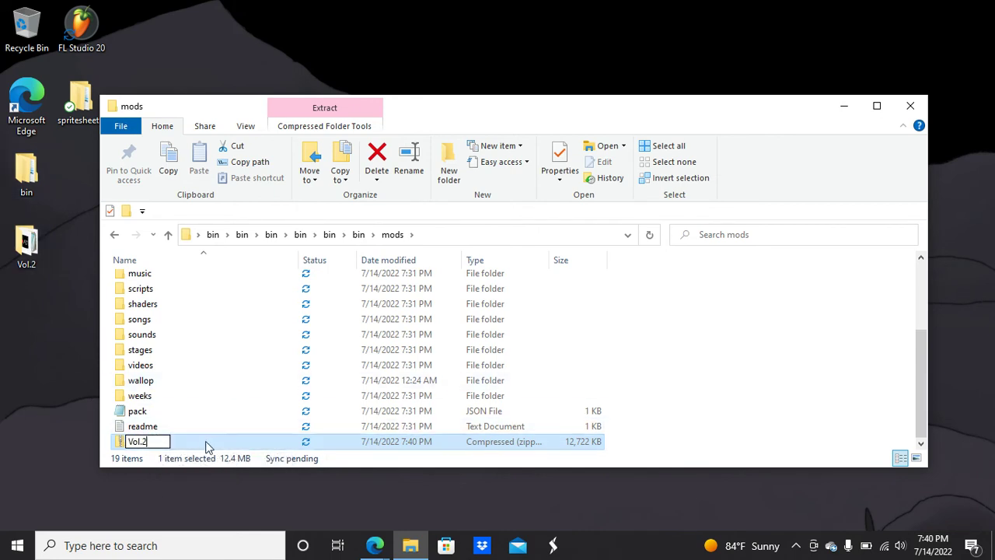
pyautogui.click(376, 155)
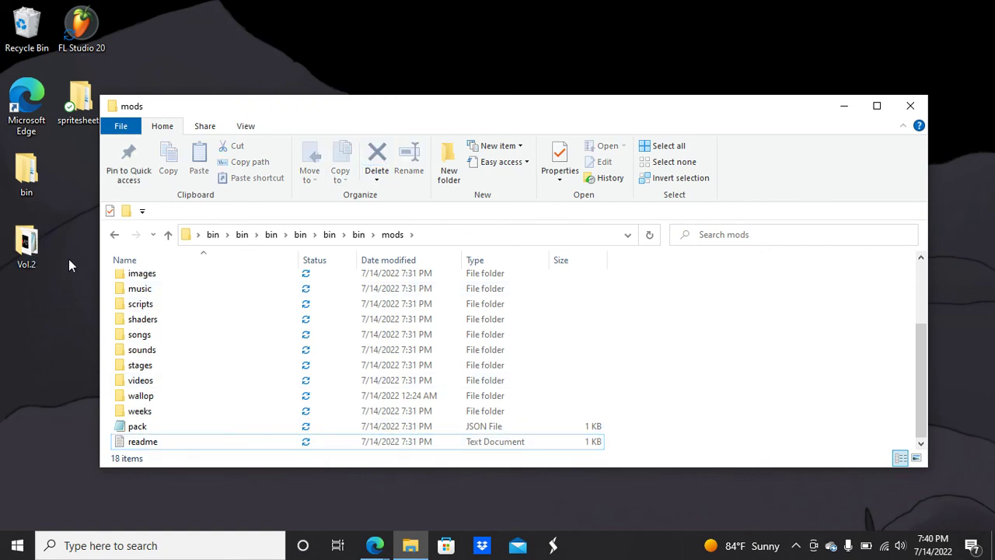
pyautogui.moveTo(374, 548)
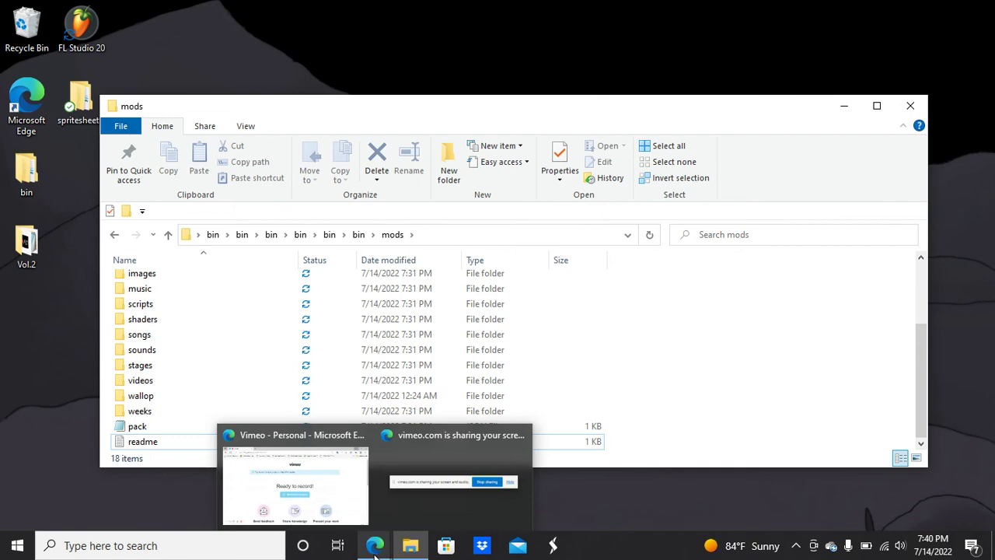
pyautogui.click(327, 487)
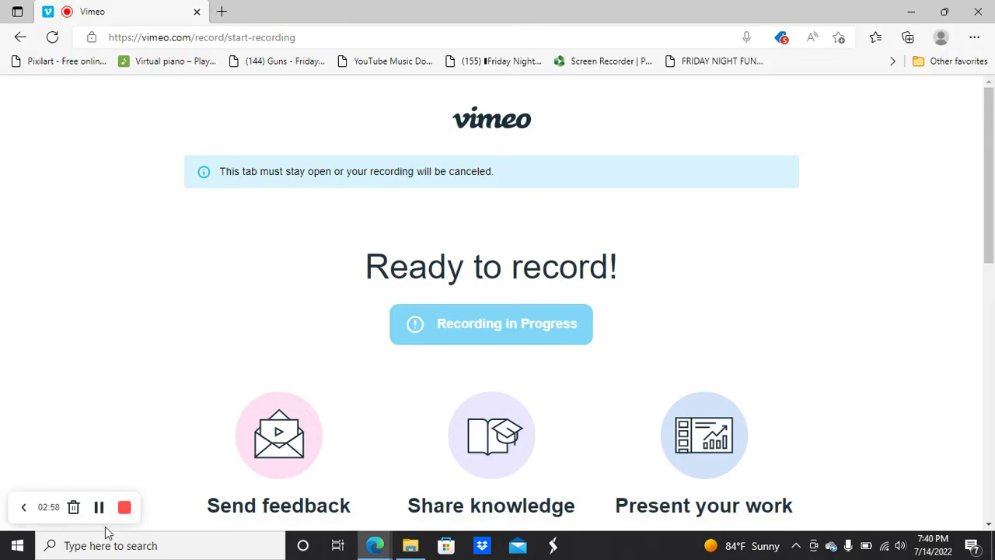